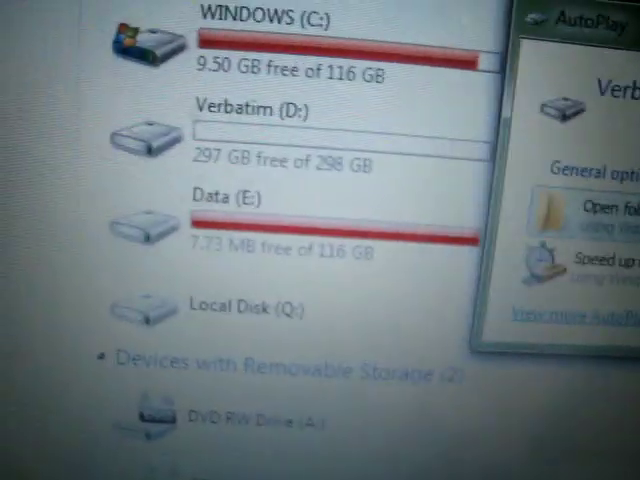
Step: Dismiss the AutoPlay prompt so Verbatim (D:) shows under Computer
key(Escape)
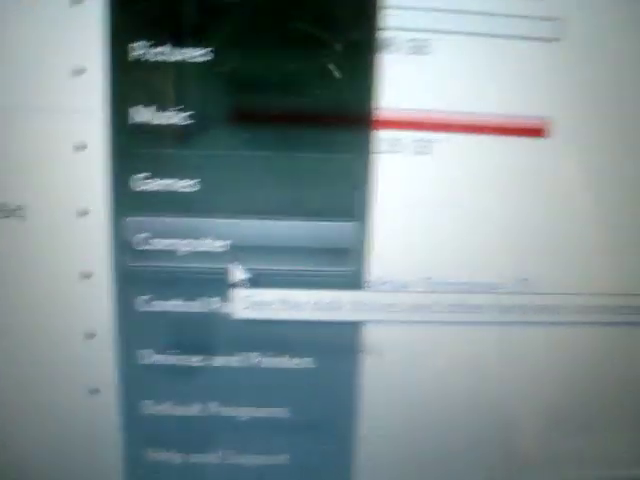
Step: Launch Computer Management via Manage on the Start menu's Computer entry
right_click(330, 226)
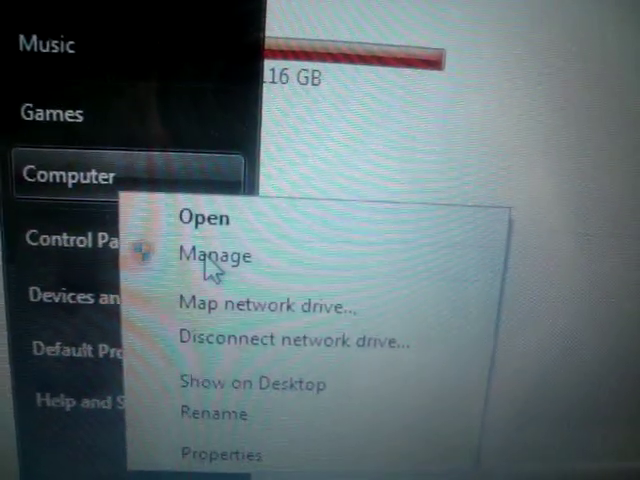
click(208, 256)
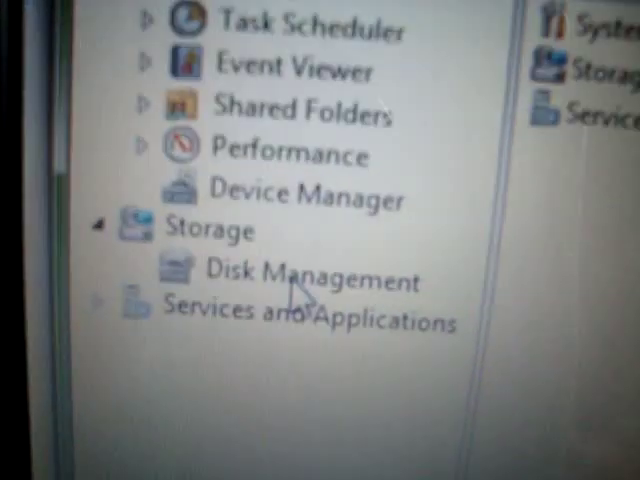
Step: Show Disk Management under Storage, listing the Data (E:) partition
click(205, 262)
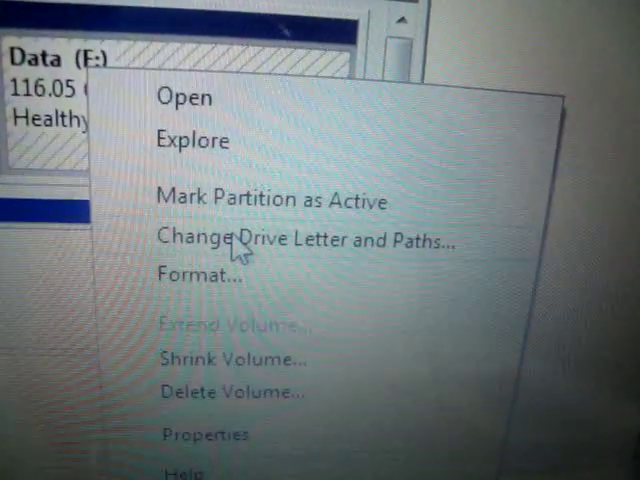
Step: Change the Data partition's drive letter from E to G and confirm
click(250, 245)
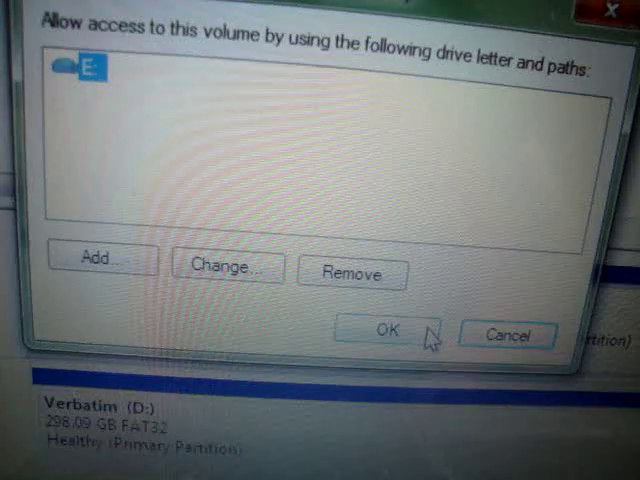
click(235, 283)
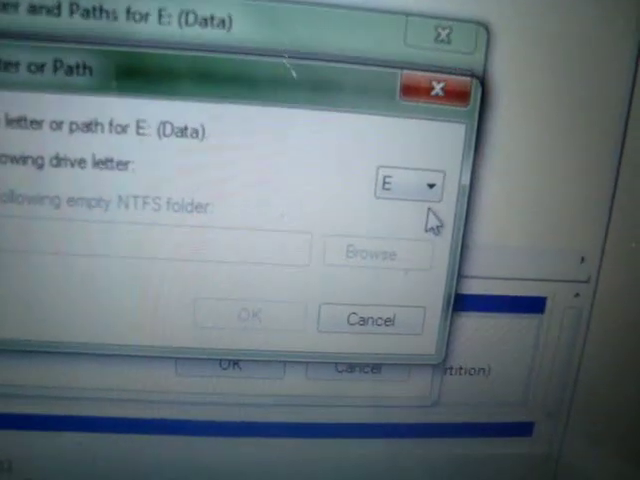
click(430, 212)
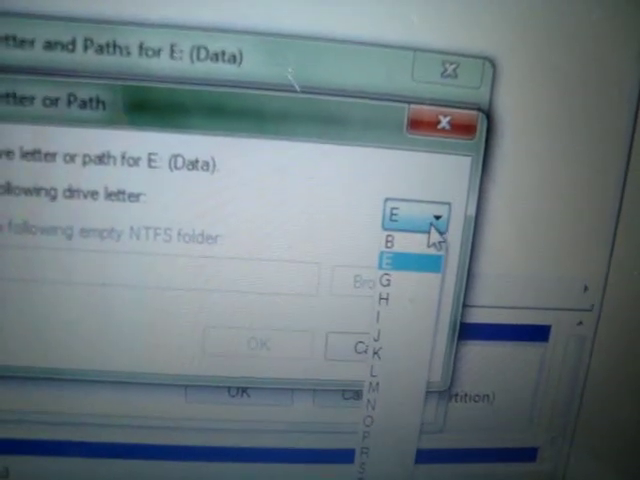
click(425, 281)
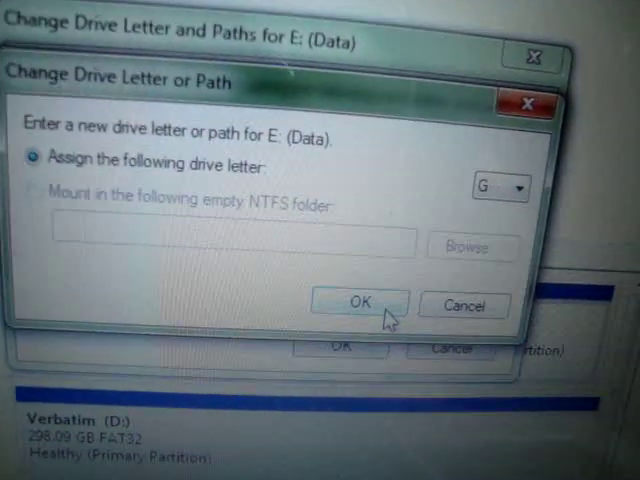
click(320, 362)
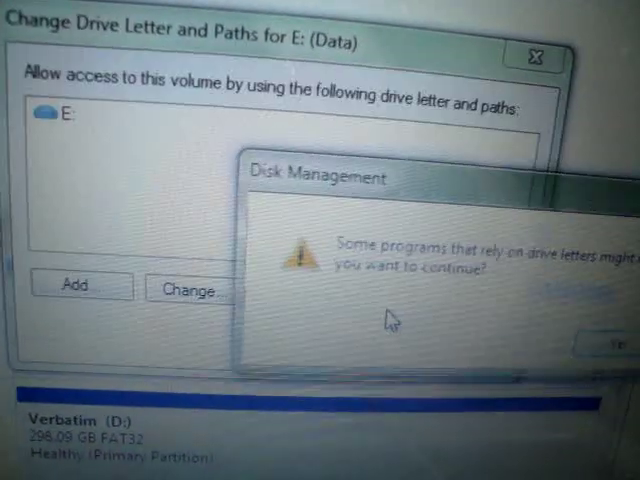